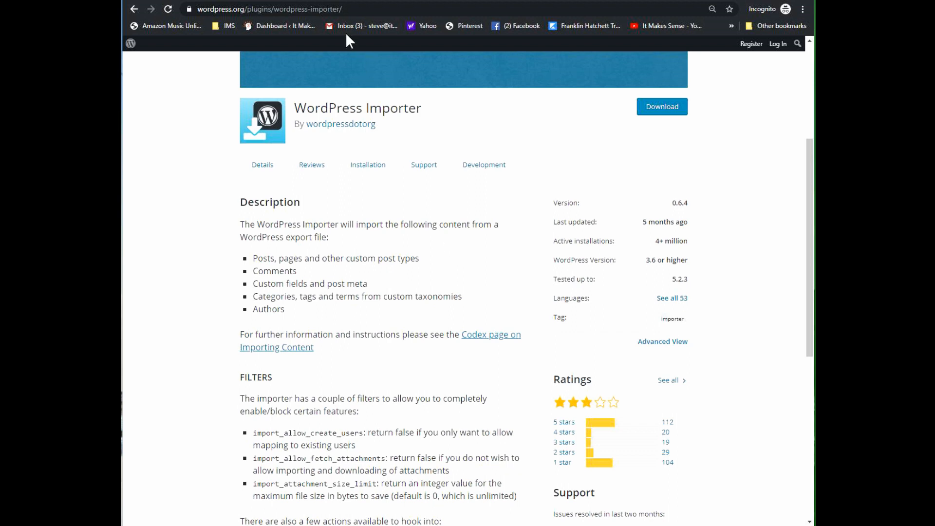
Step: Open the Social Retrospect site's dashboard and review its existing pages and posts
click(330, 0)
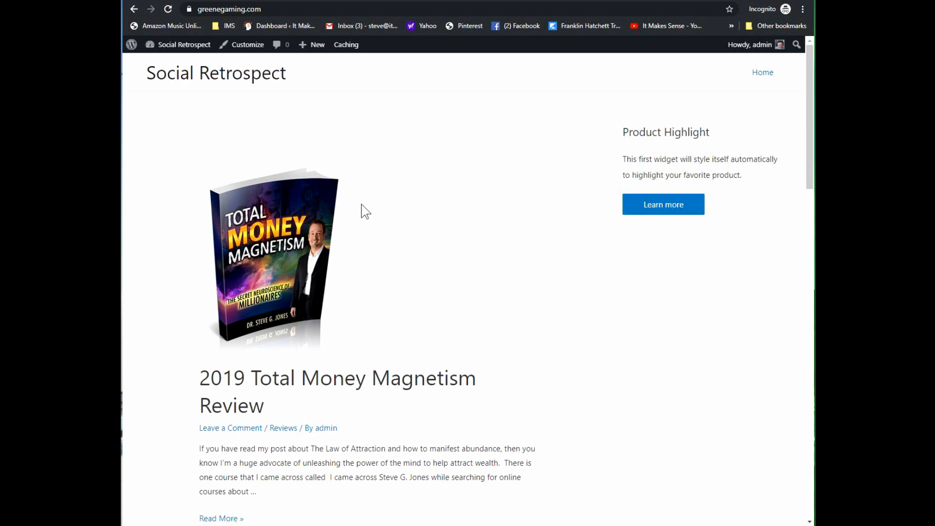
mouse_move(180, 45)
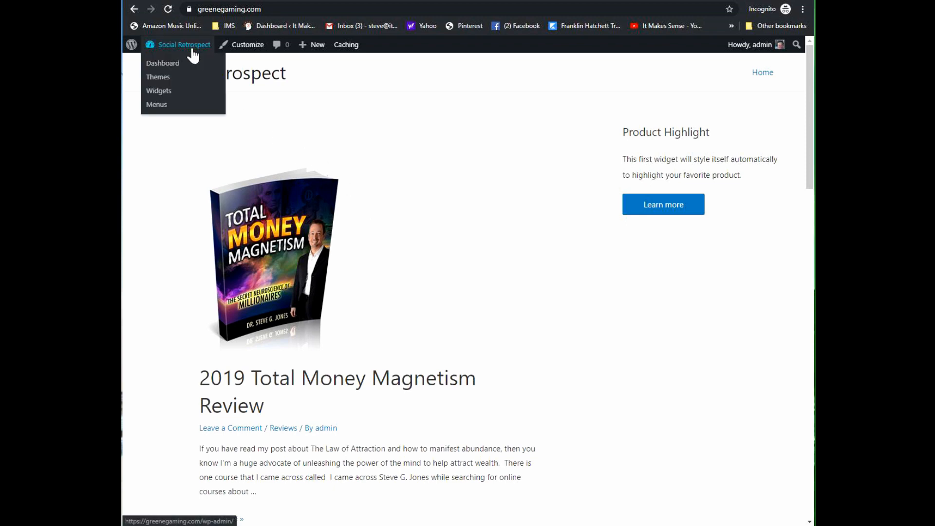
click(168, 62)
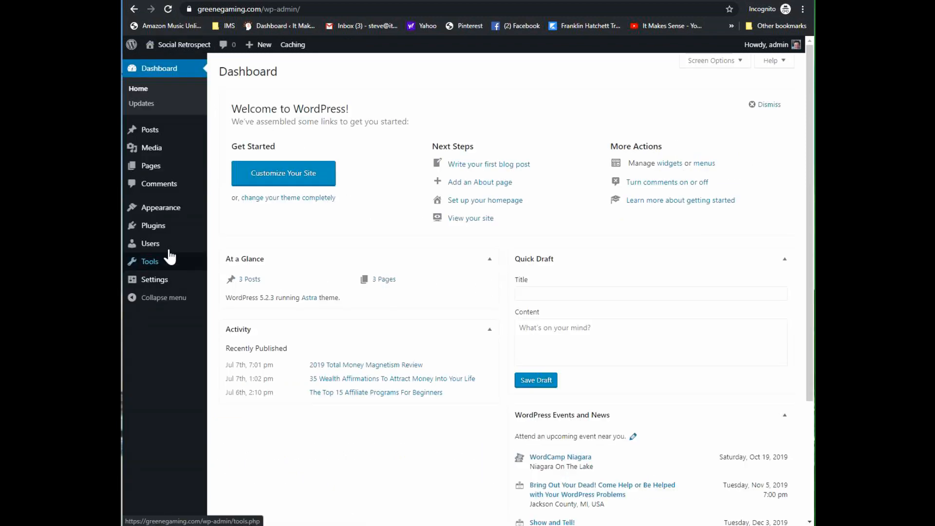
click(151, 168)
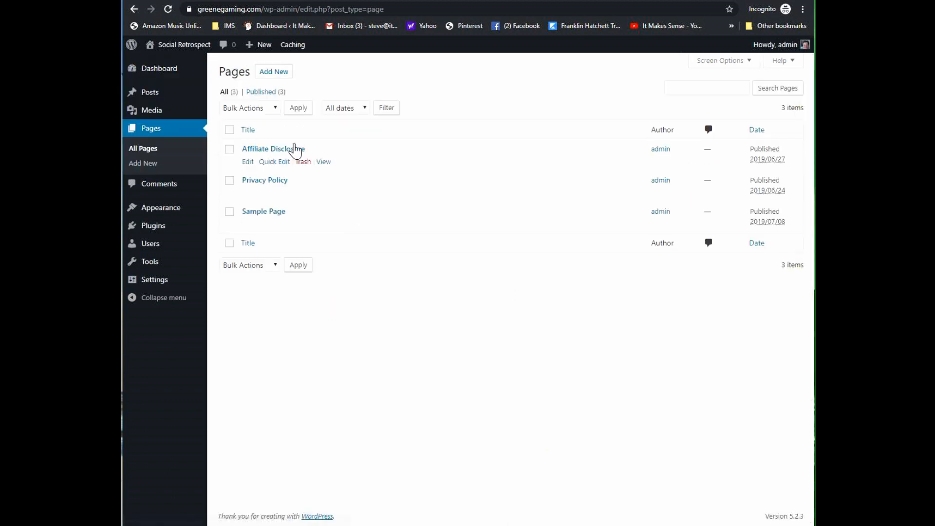
click(157, 97)
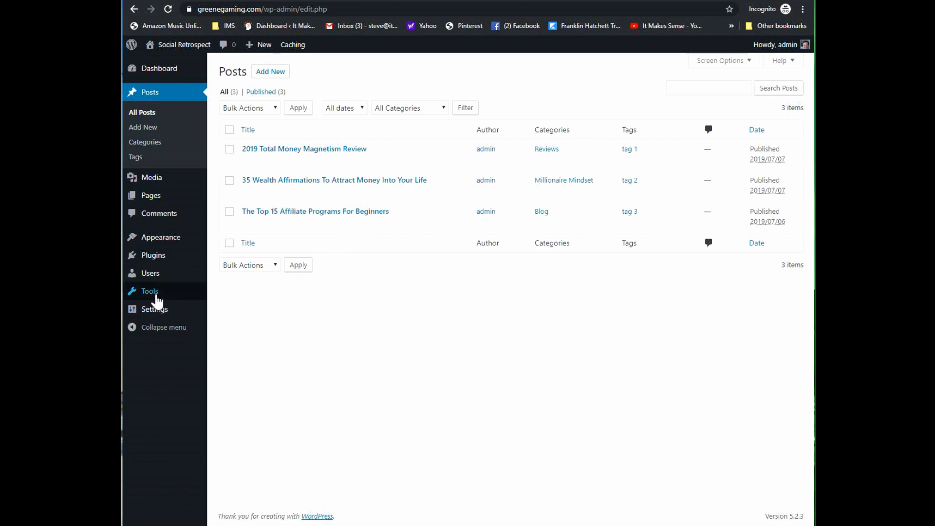
Step: Export all content from the Social Retrospect site and download the export file
mouse_move(156, 298)
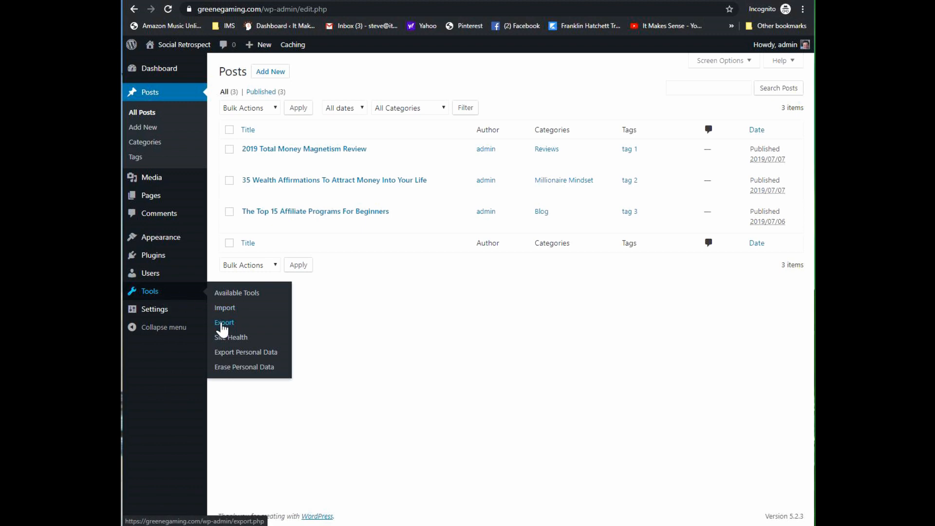
click(222, 325)
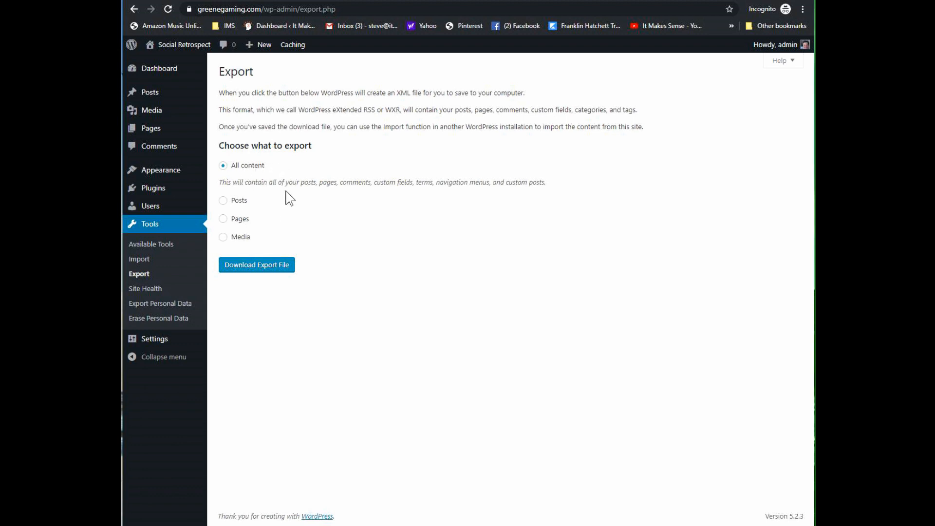
click(221, 200)
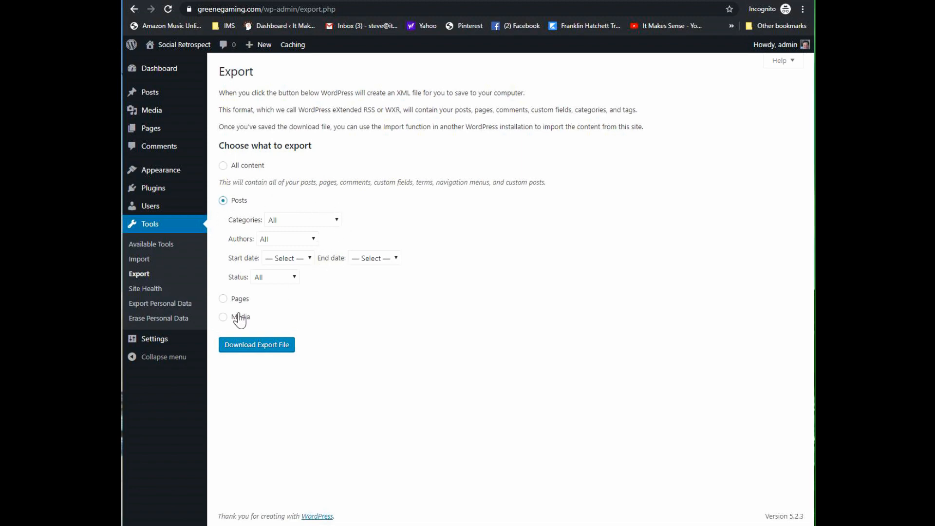
click(223, 299)
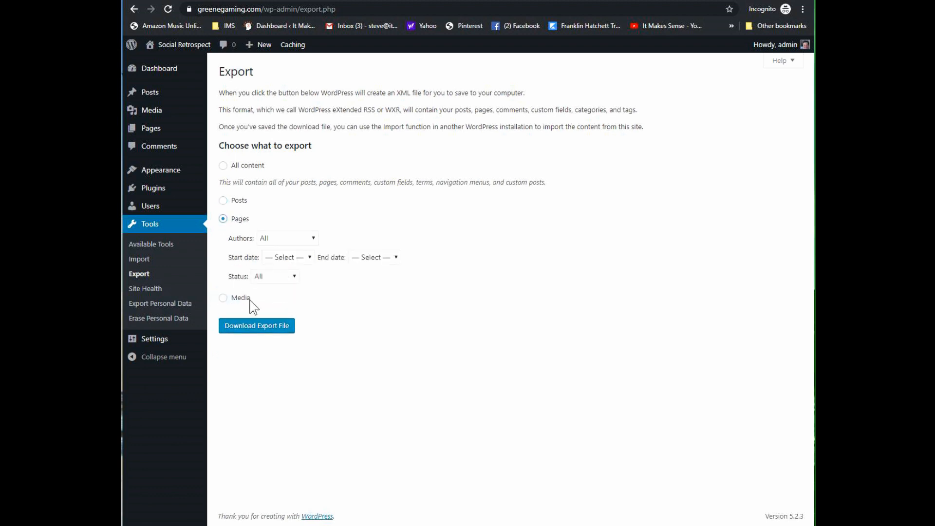
click(224, 299)
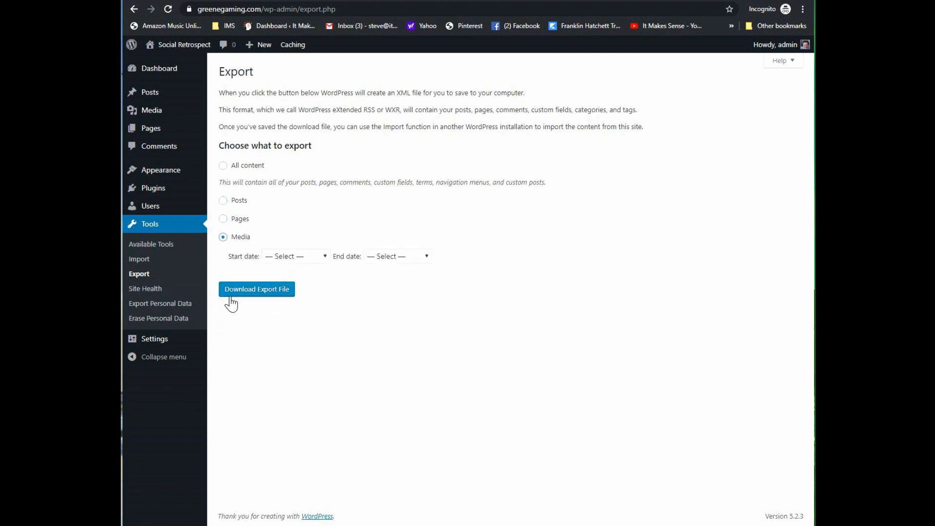
click(223, 166)
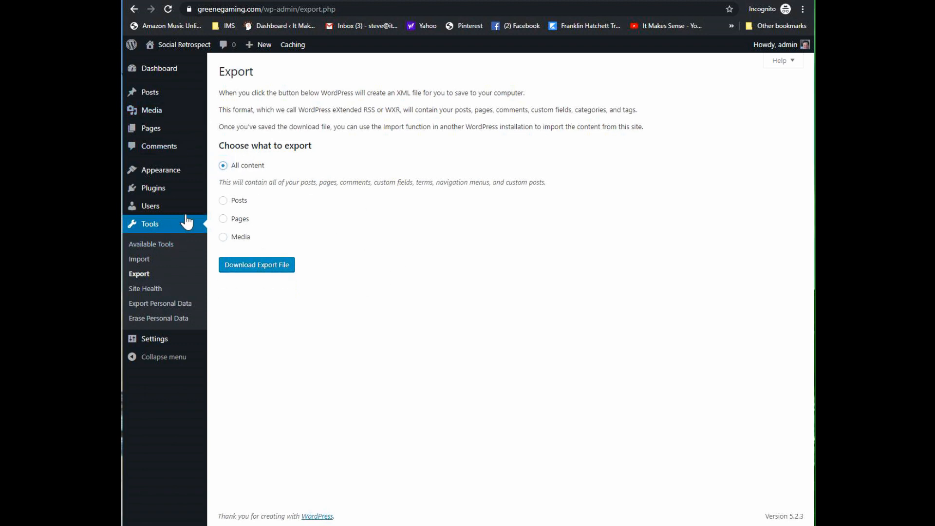
click(260, 267)
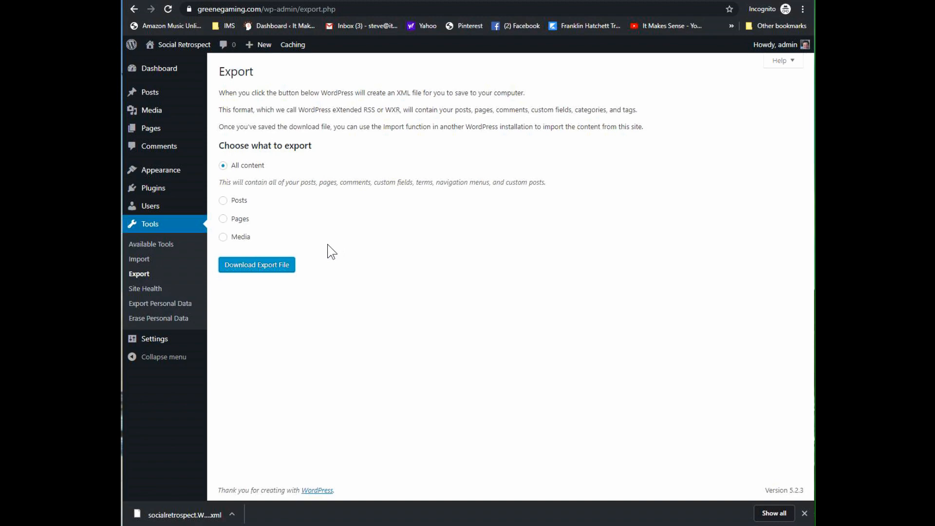
Step: Check the site's installed themes, and look over the Social Retrospect front page
mouse_move(175, 174)
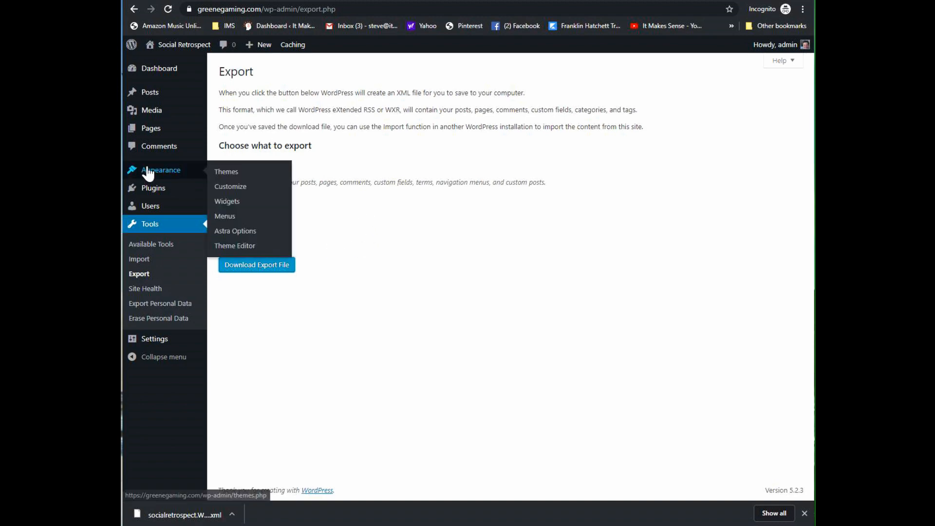
click(220, 171)
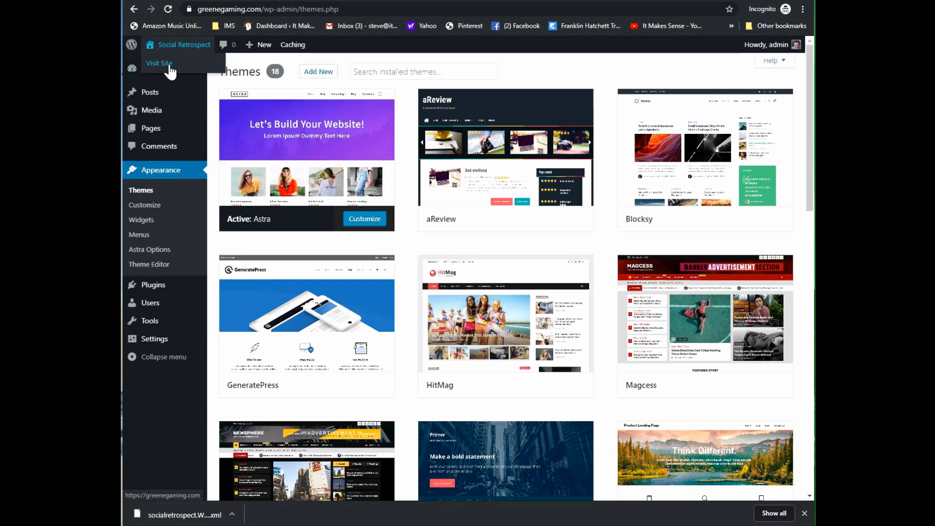
click(168, 65)
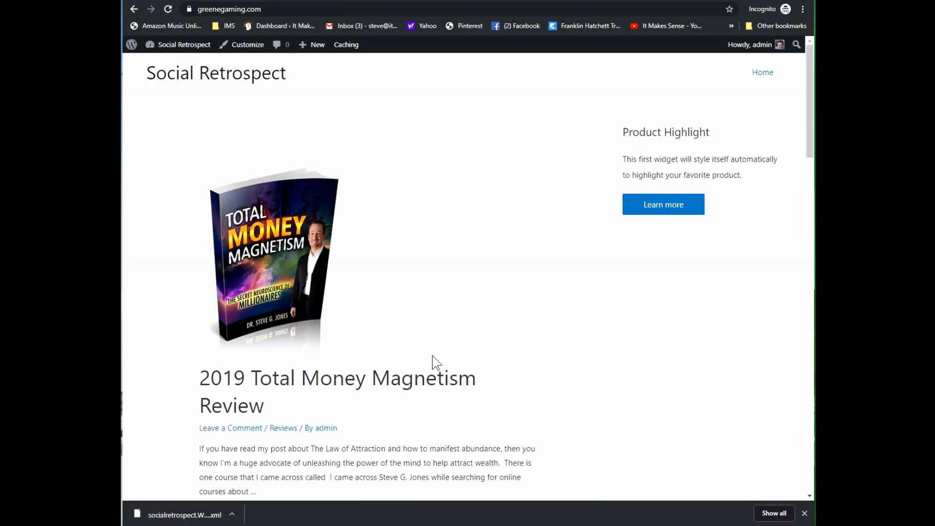
scroll(429, 358, down, 3)
scroll(430, 358, up, 3)
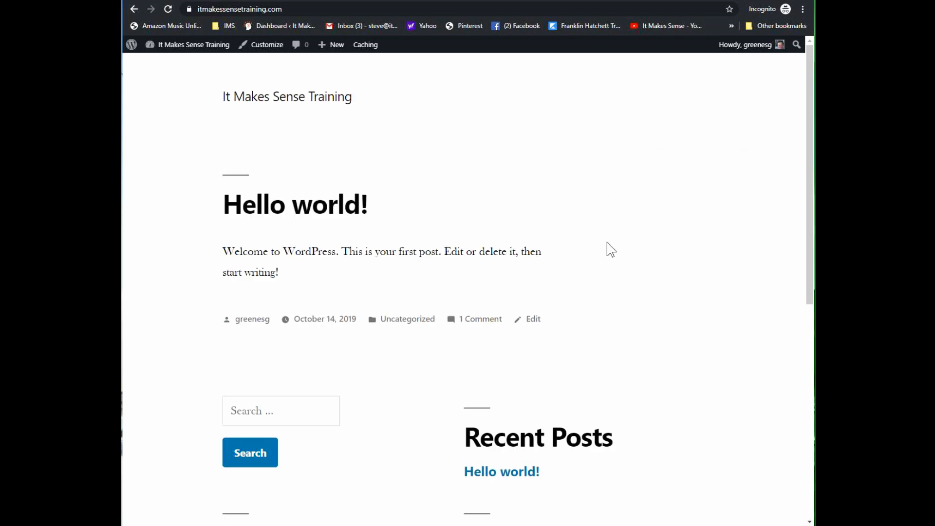
Step: Open the It Makes Sense Training site's dashboard and trash its "Hello world!" post
mouse_move(185, 46)
click(165, 65)
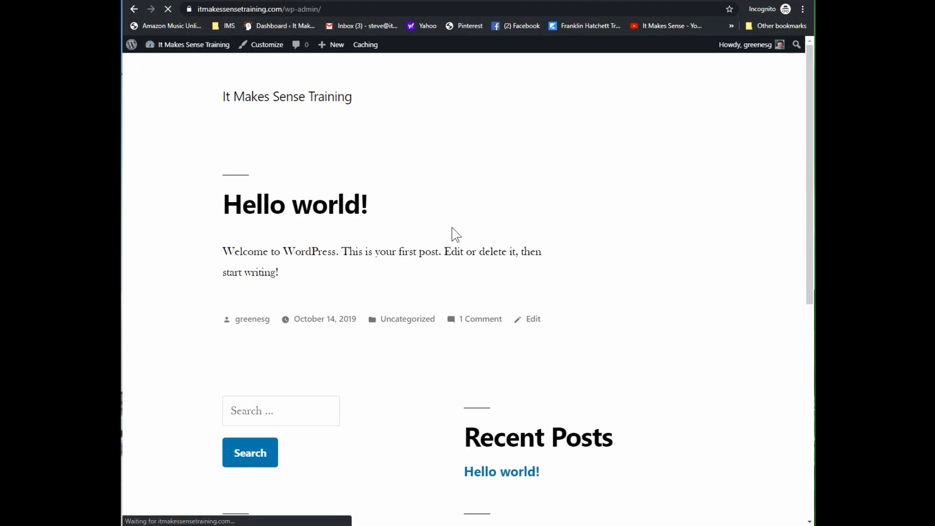
click(146, 173)
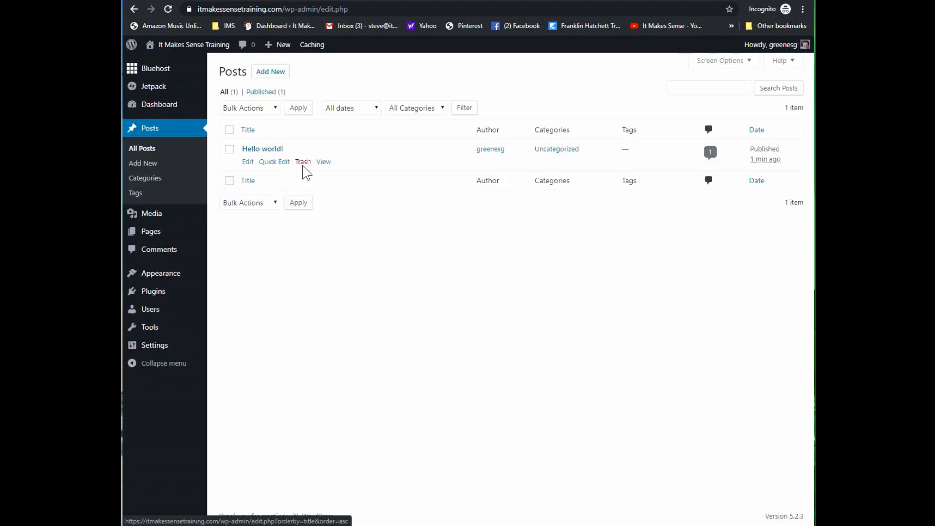
click(304, 163)
Step: Move the Privacy Policy draft and the Sample Page to the trash in one bulk action
click(153, 231)
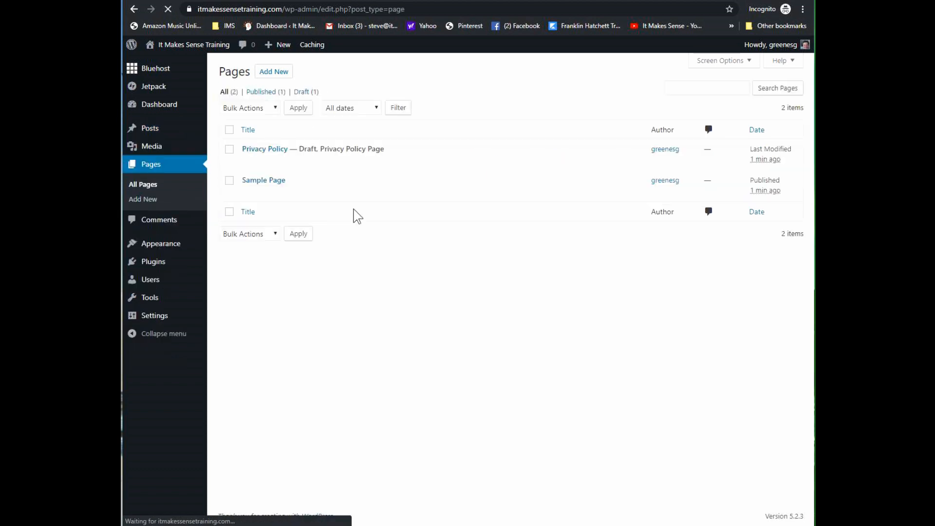
click(229, 150)
click(229, 180)
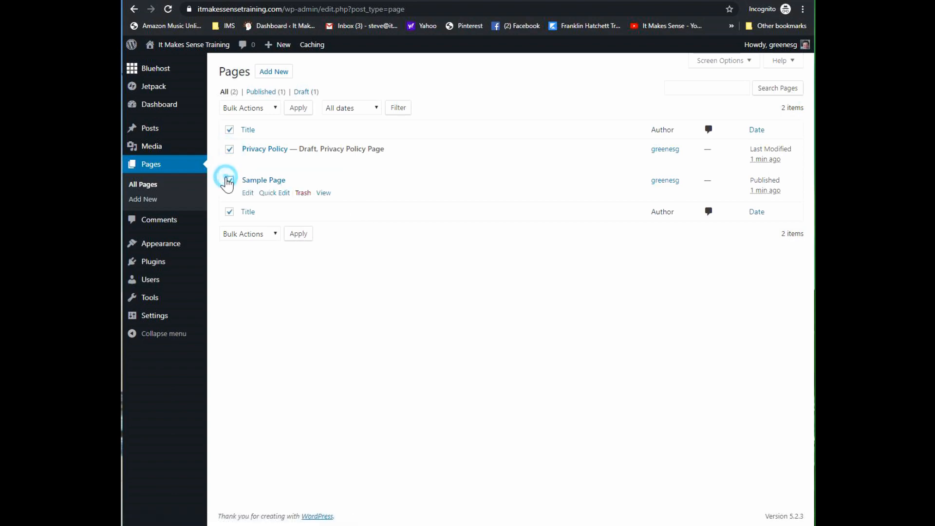
click(274, 107)
click(246, 142)
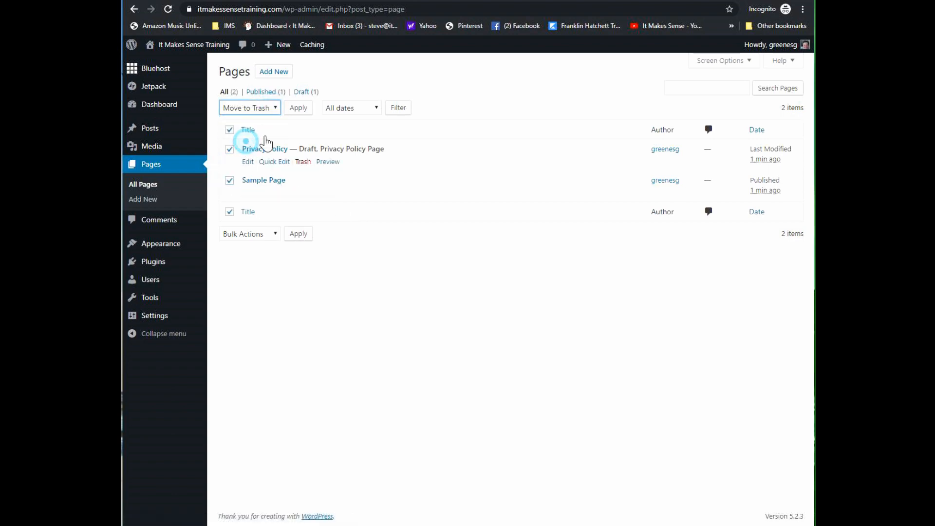
click(298, 108)
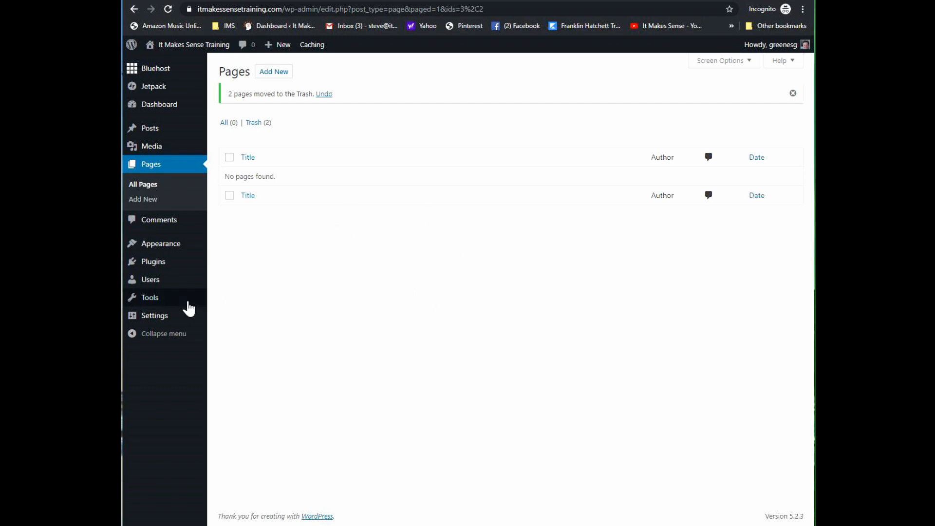
Step: Install the WordPress importer on the It Makes Sense Training site and run it
mouse_move(147, 300)
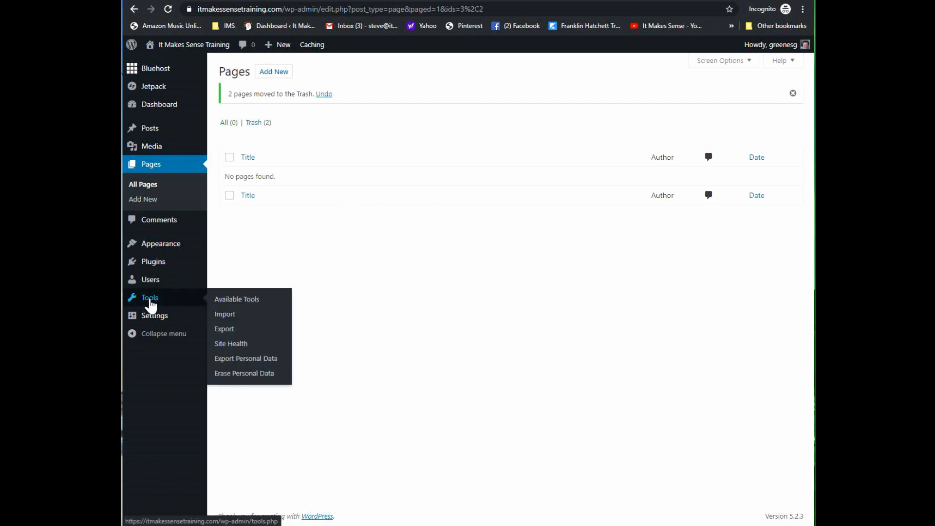
click(228, 317)
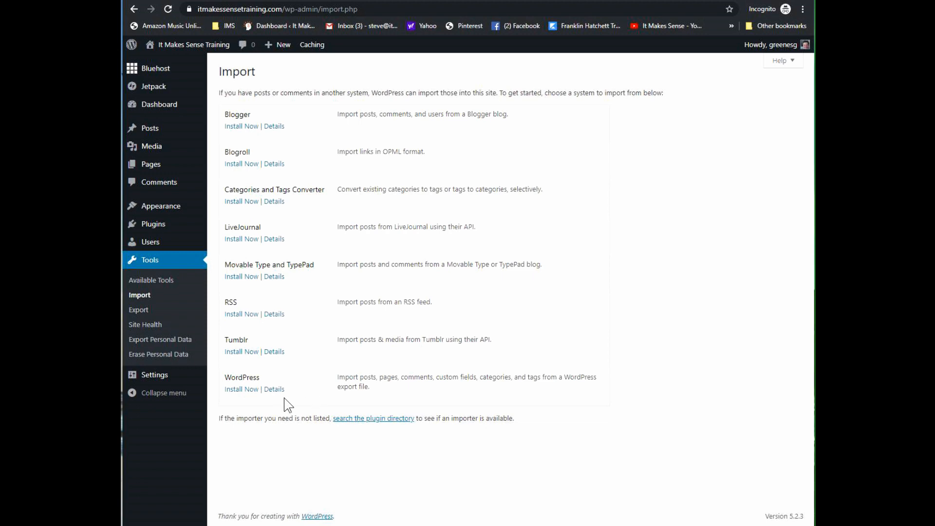
click(242, 389)
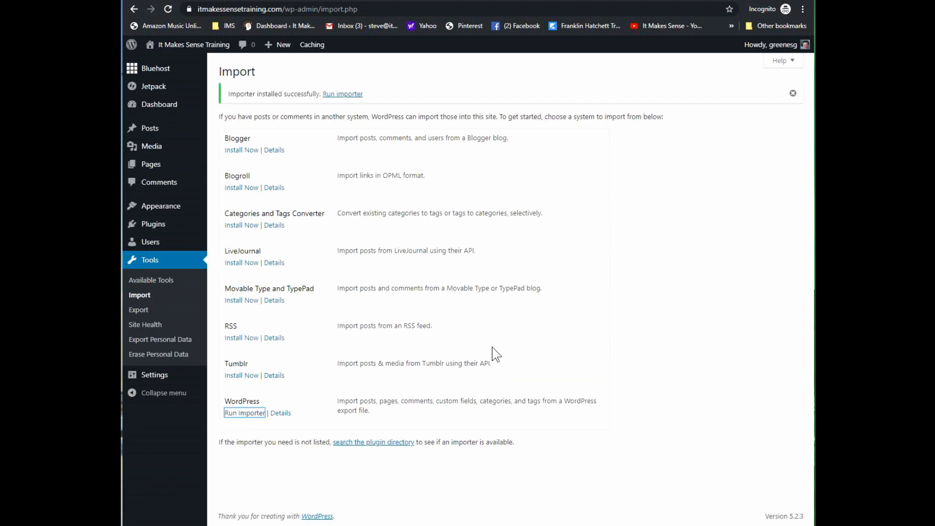
click(248, 414)
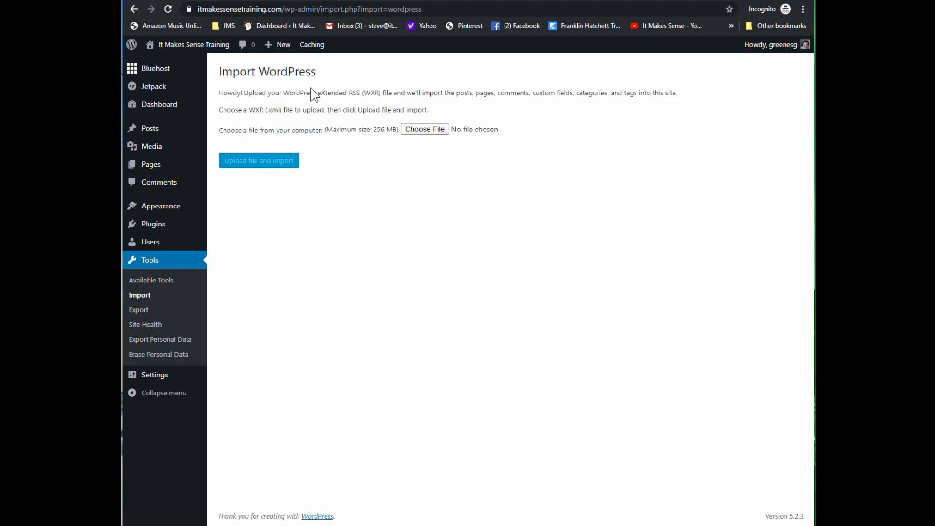
Step: Upload the export file "socialretrospect.WordPress.2019-10-14 (2)" from the Downloads folder for import
click(437, 129)
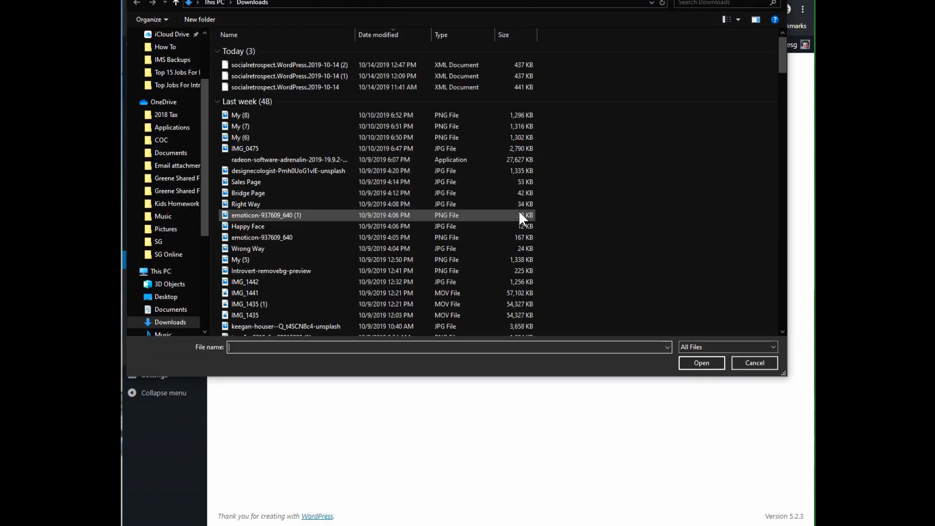
scroll(206, 127, up, 3)
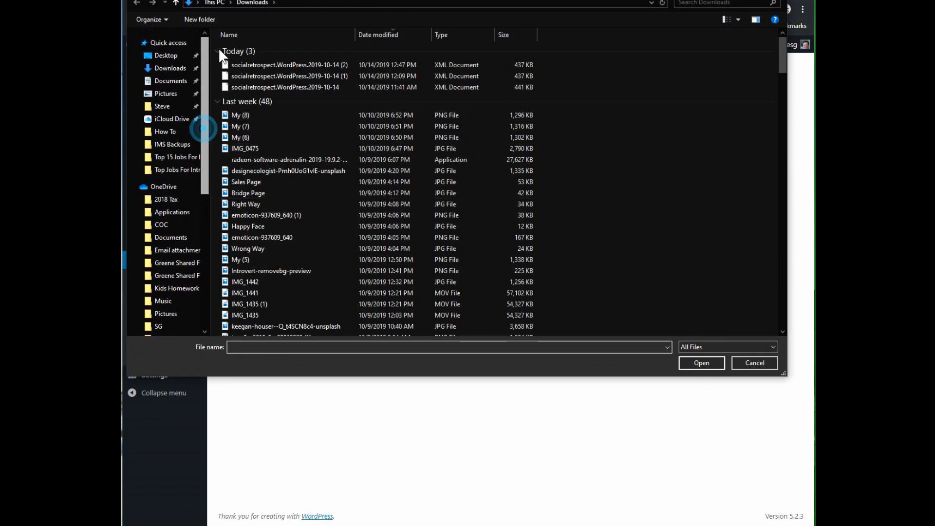
click(182, 56)
click(181, 68)
click(241, 65)
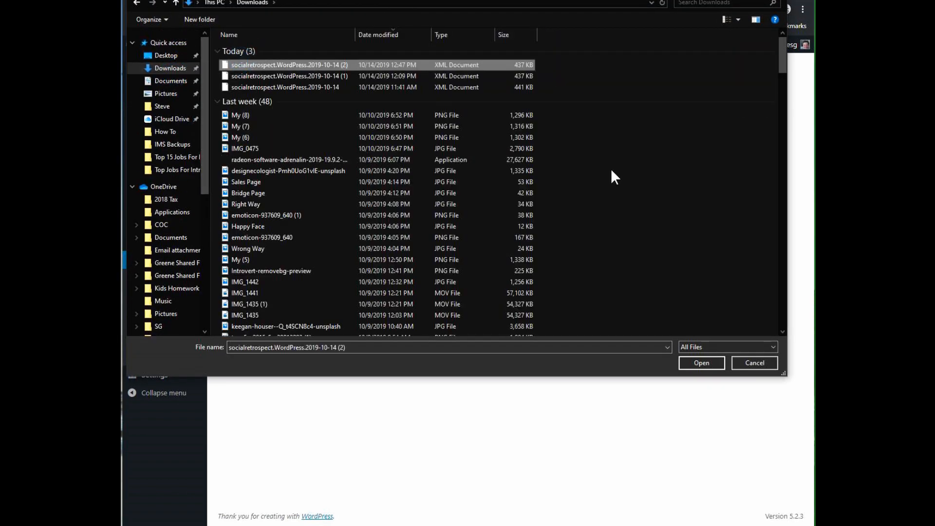
click(697, 363)
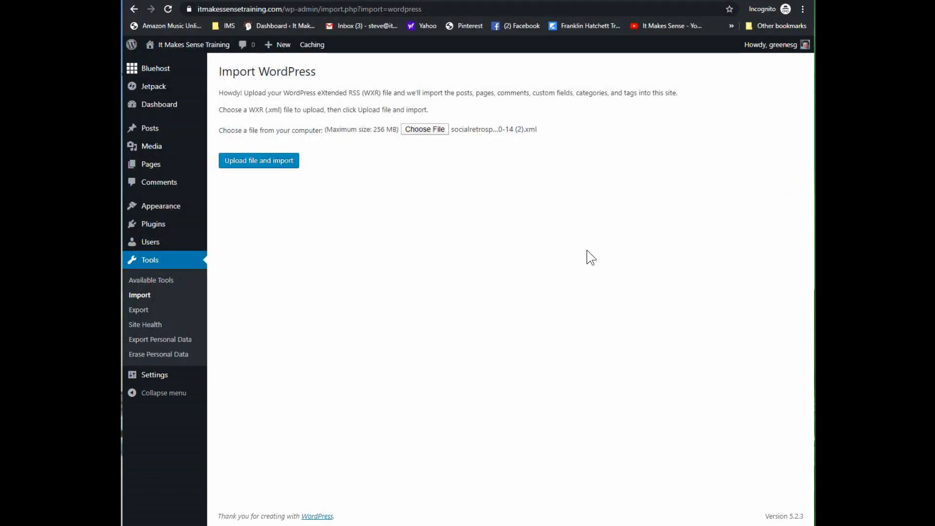
click(250, 166)
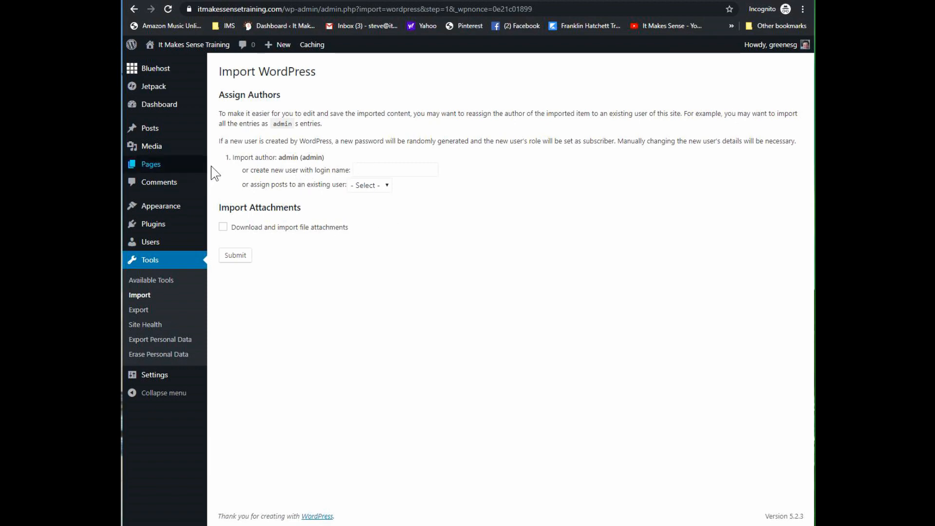
Step: Assign the imported posts to the existing site user, include downloading of file attachments, and submit the import
click(386, 188)
click(370, 208)
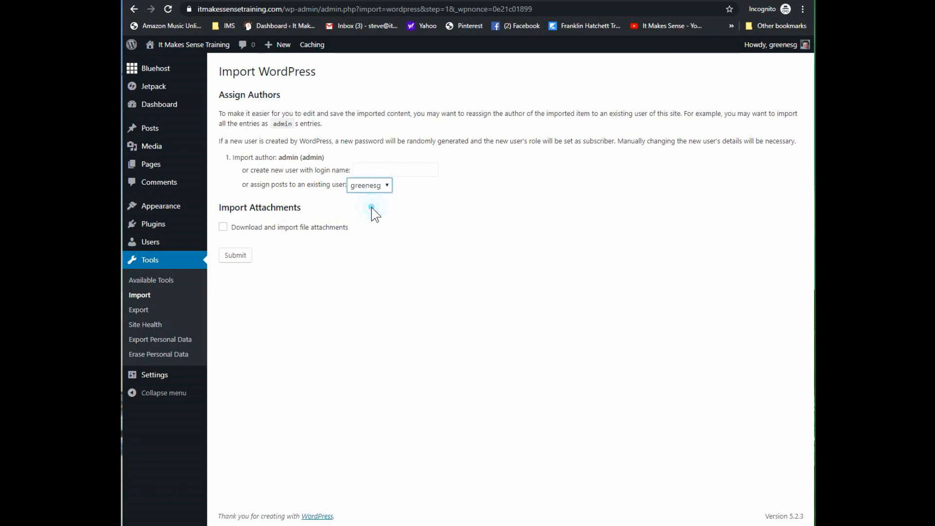
click(470, 214)
click(223, 228)
click(237, 257)
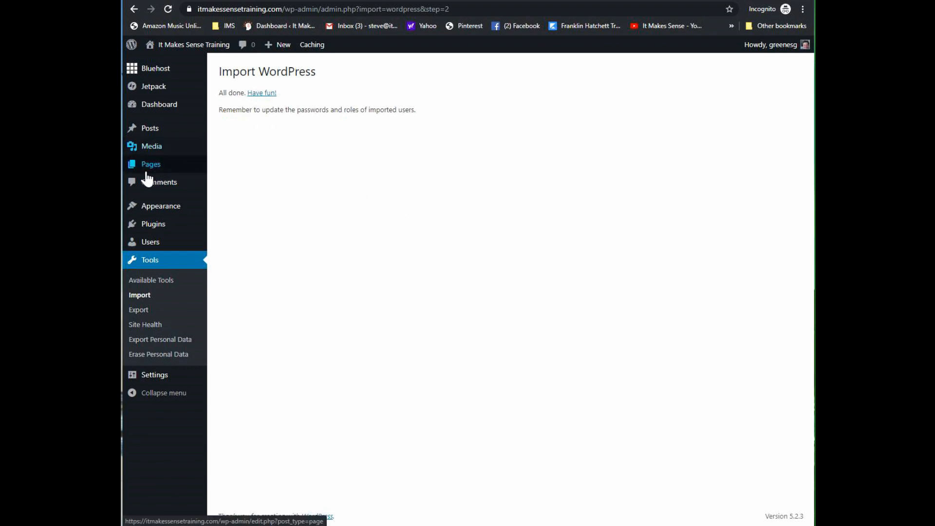
Step: Check the imported pages and posts in their admin lists and view the It Makes Sense Training front page
click(201, 169)
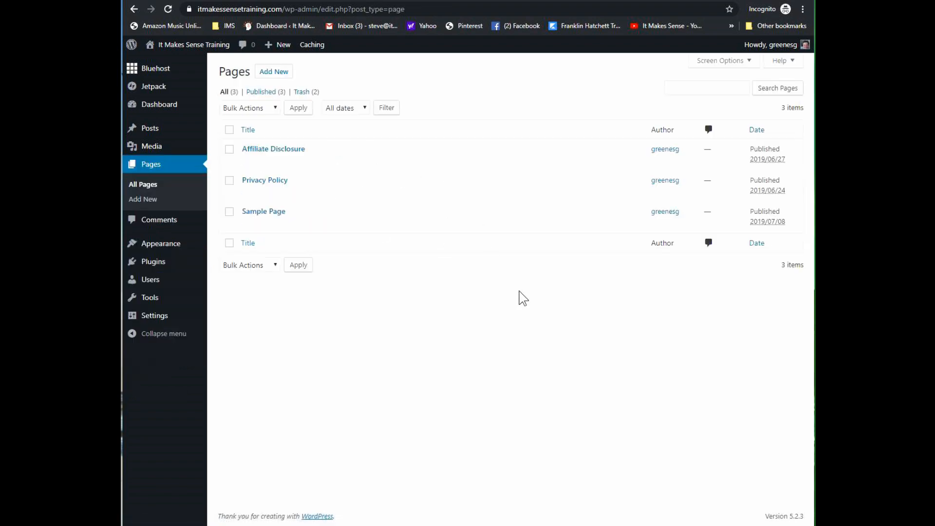
mouse_move(156, 138)
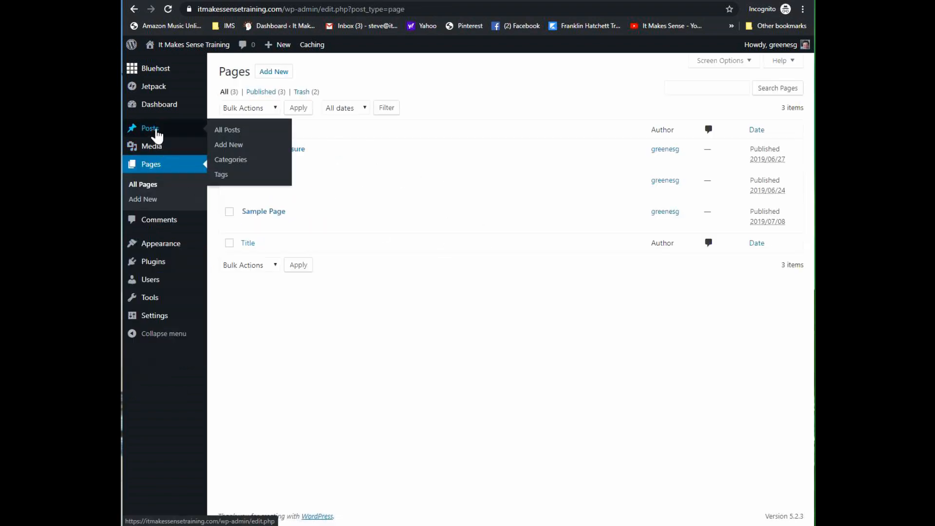
click(225, 131)
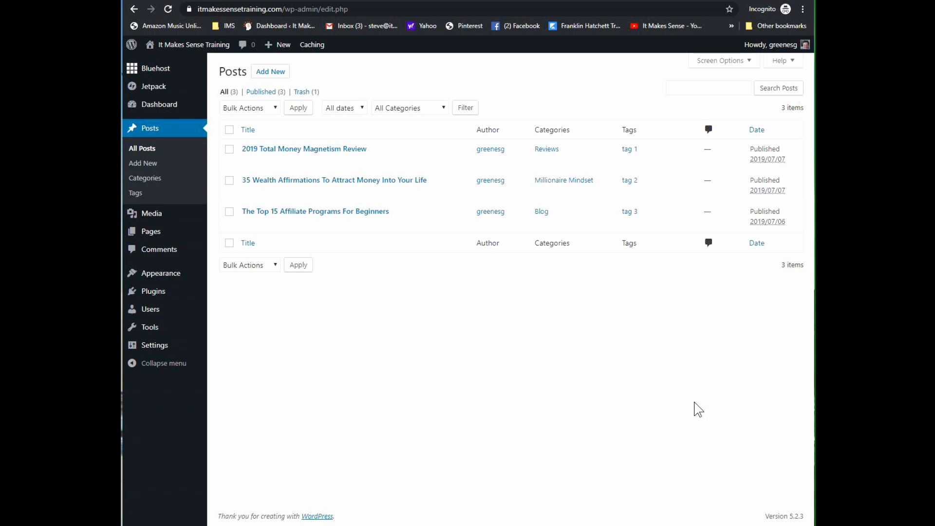
mouse_move(185, 45)
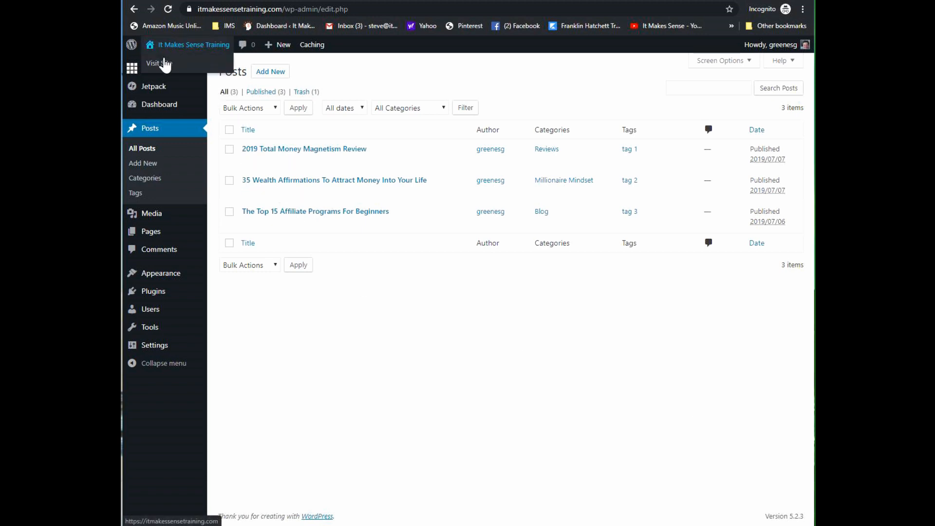
click(160, 63)
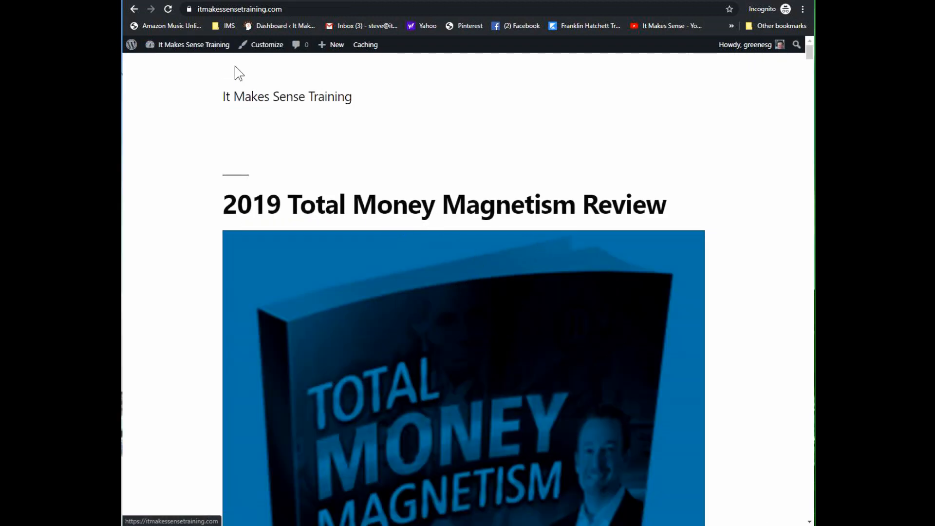
Step: Find the Astra theme by searching for "astra" among the available themes, install it and activate it on the site
mouse_move(186, 49)
click(177, 66)
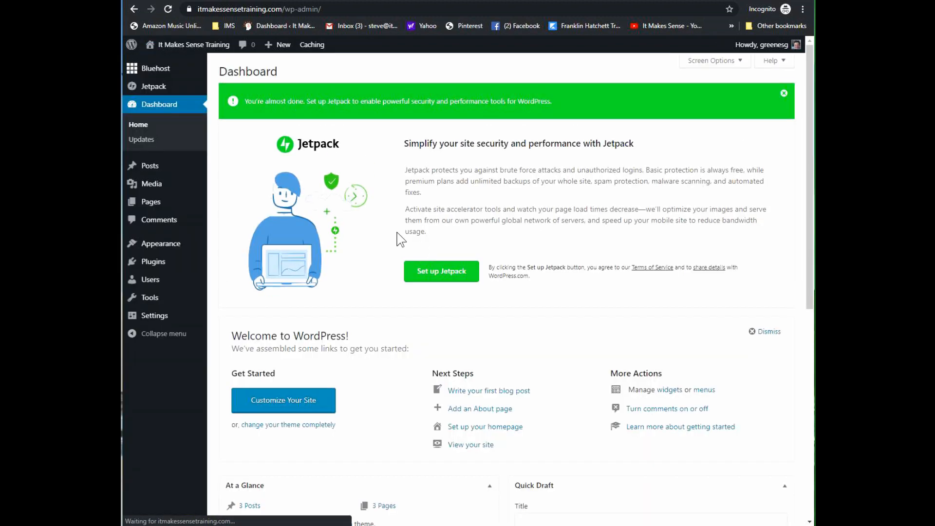
mouse_move(152, 253)
click(224, 246)
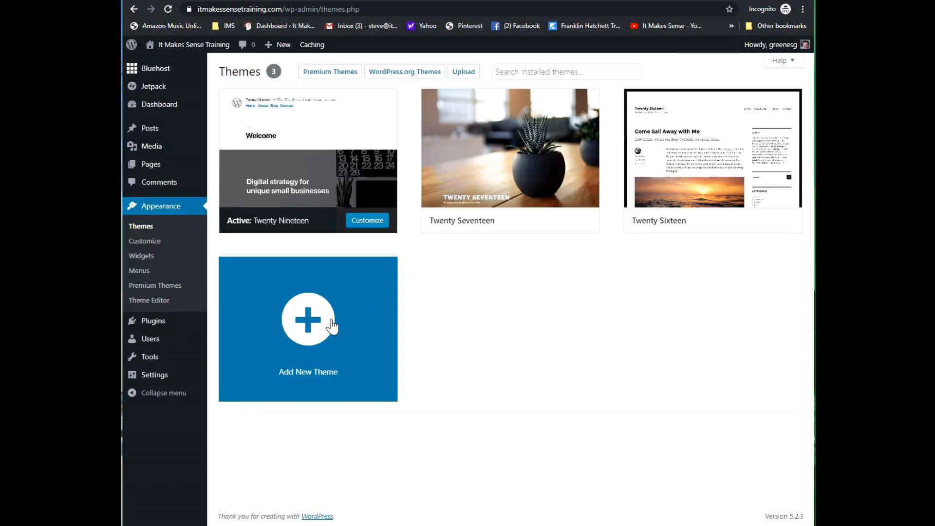
click(318, 317)
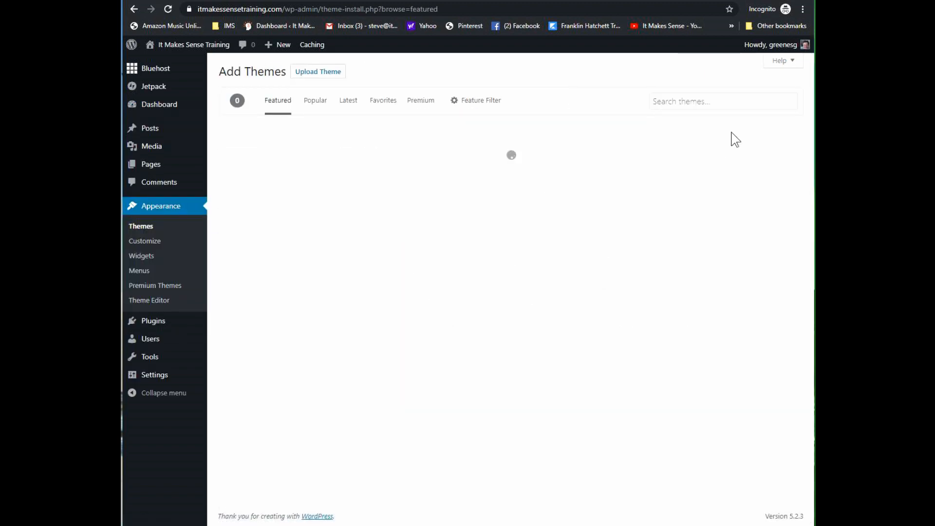
click(716, 104)
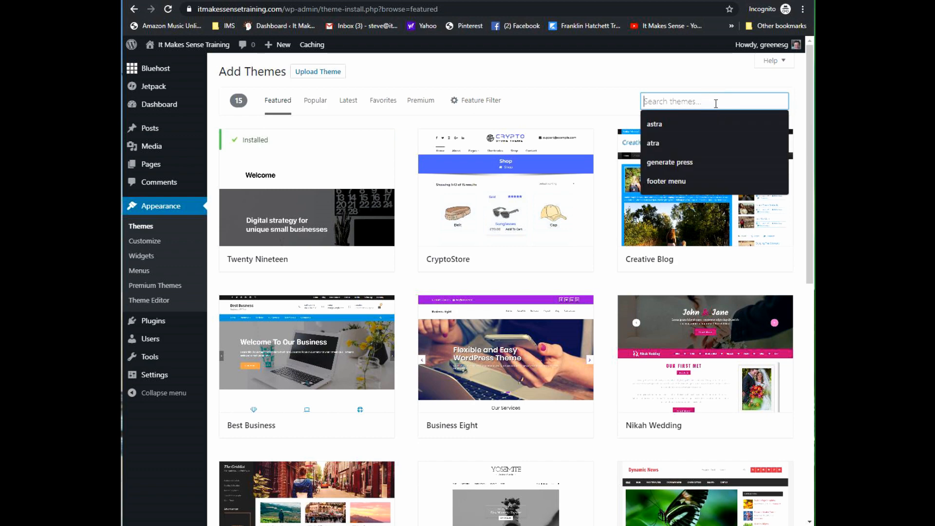
click(677, 123)
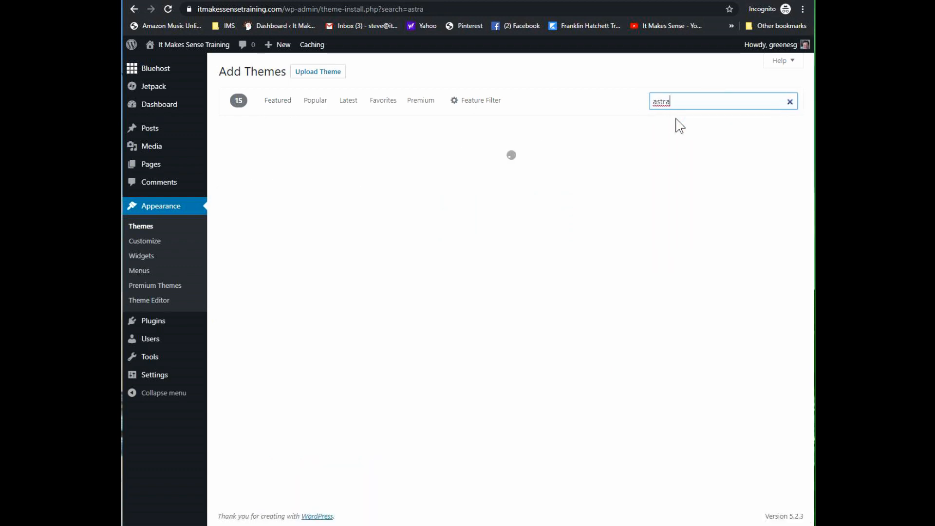
click(334, 261)
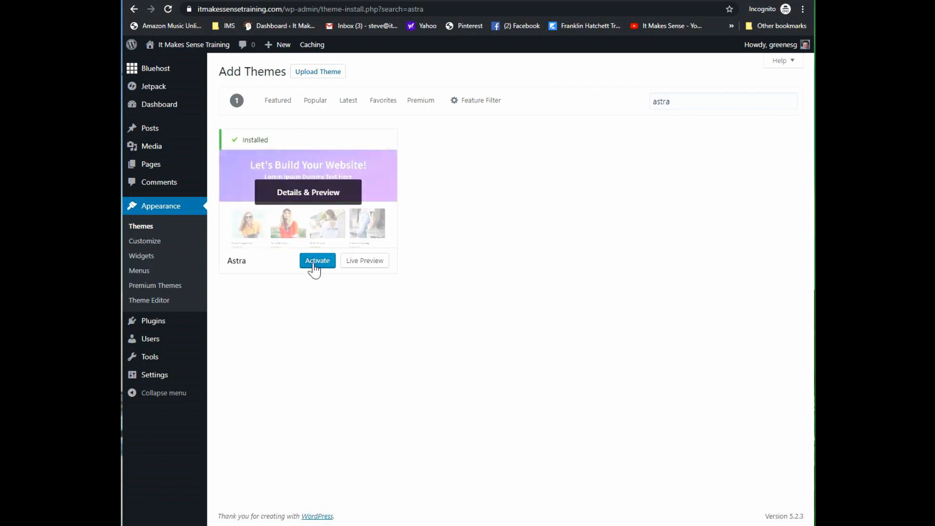
click(313, 262)
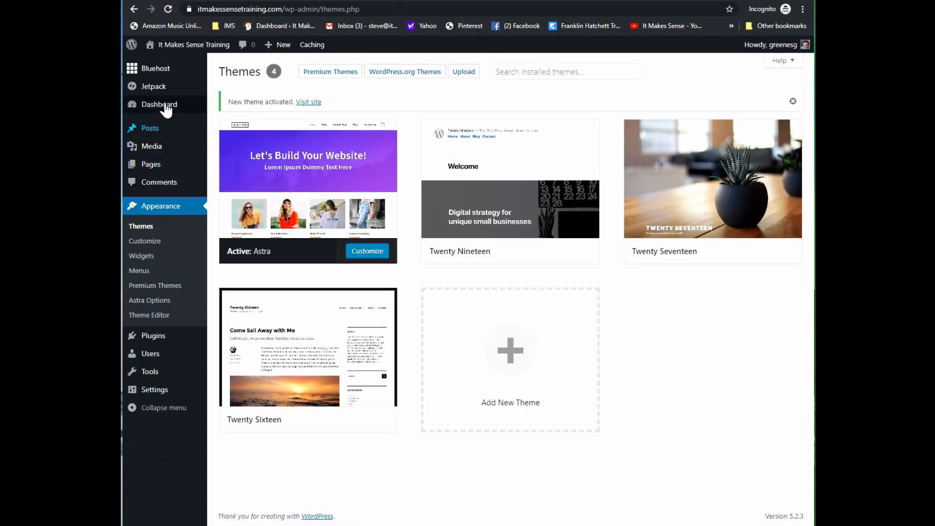
Step: Look over the site's front page with the Astra theme and return to the admin dashboard
click(183, 45)
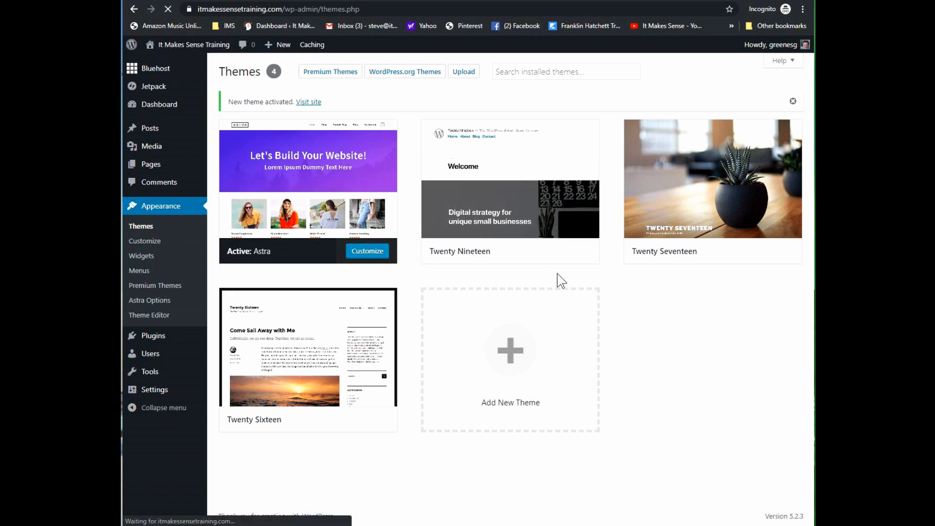
scroll(566, 282, down, 10)
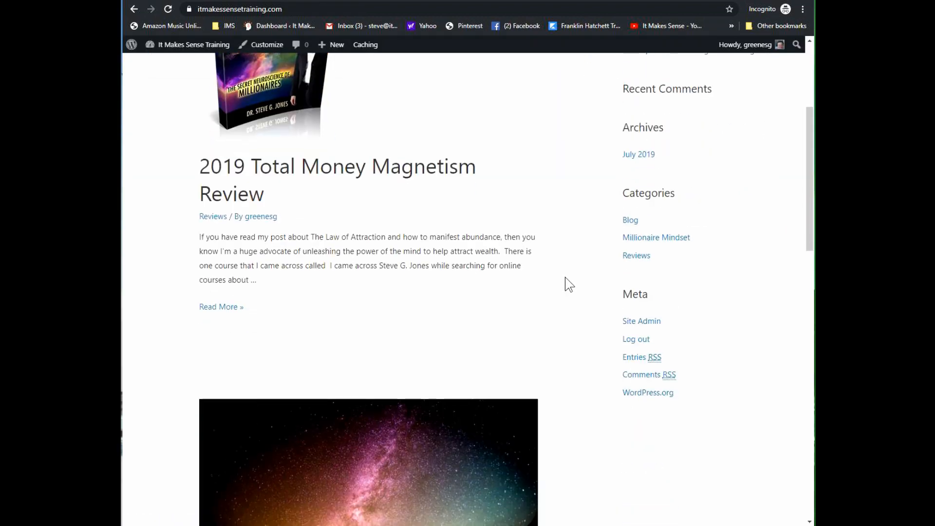
scroll(565, 287, up, 10)
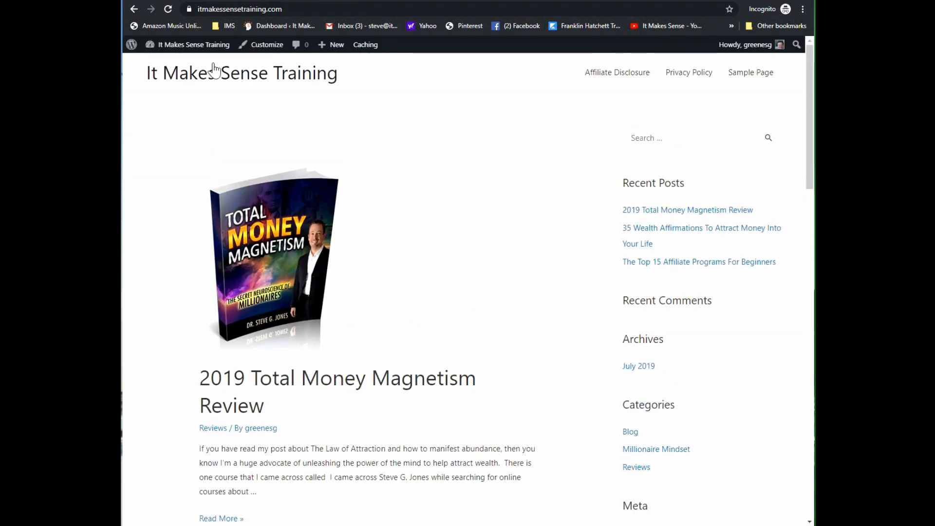
click(167, 62)
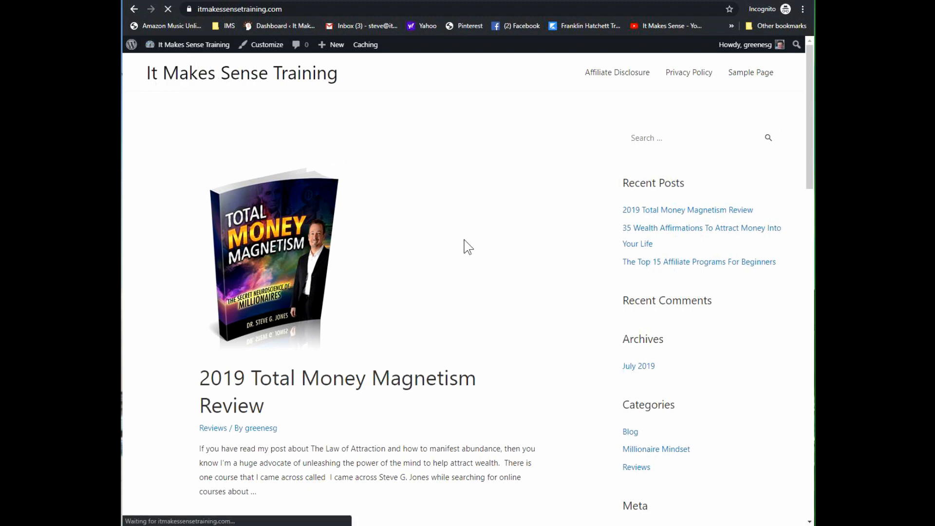